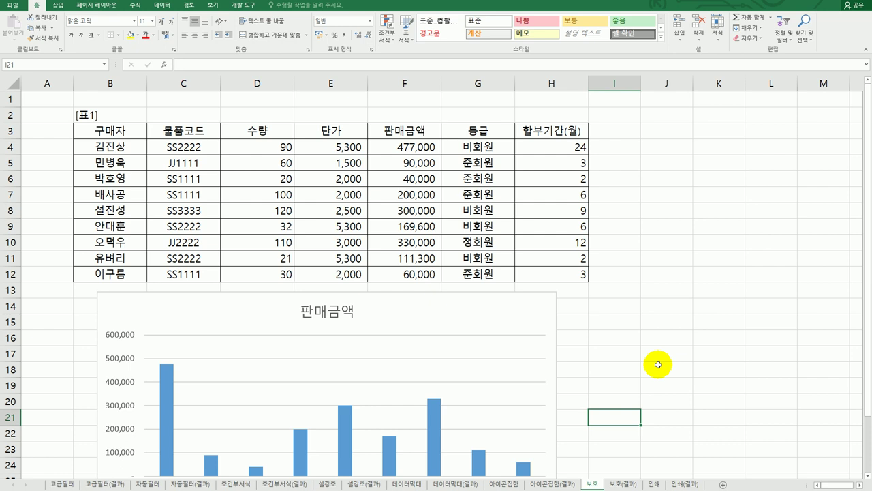
- Turn on the 숨김 (Hidden) protection option alongside 잠금 (Locked) for the 판매금액 cells F4:F12
left_click(423, 146)
left_click_drag(423, 146, 426, 274)
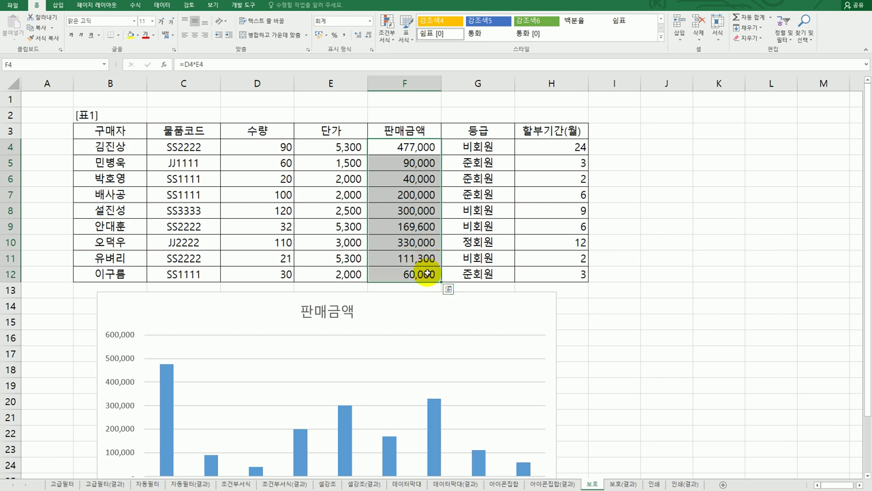
right_click(415, 167)
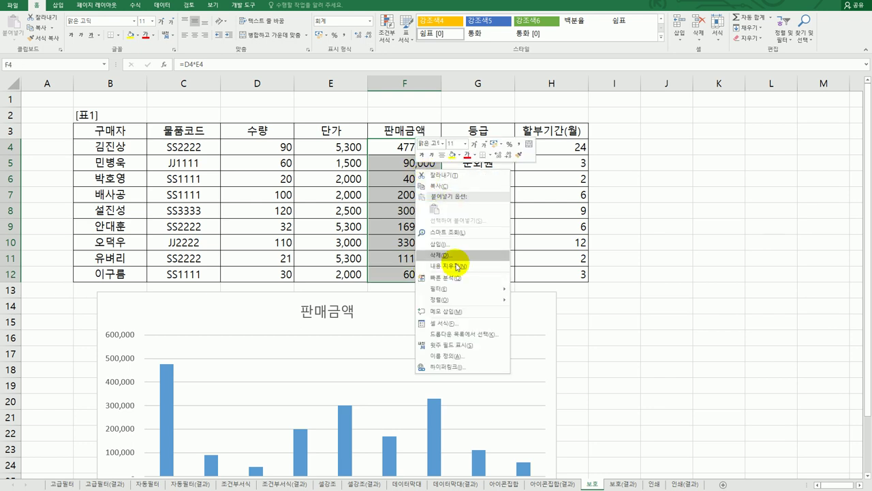
left_click(455, 324)
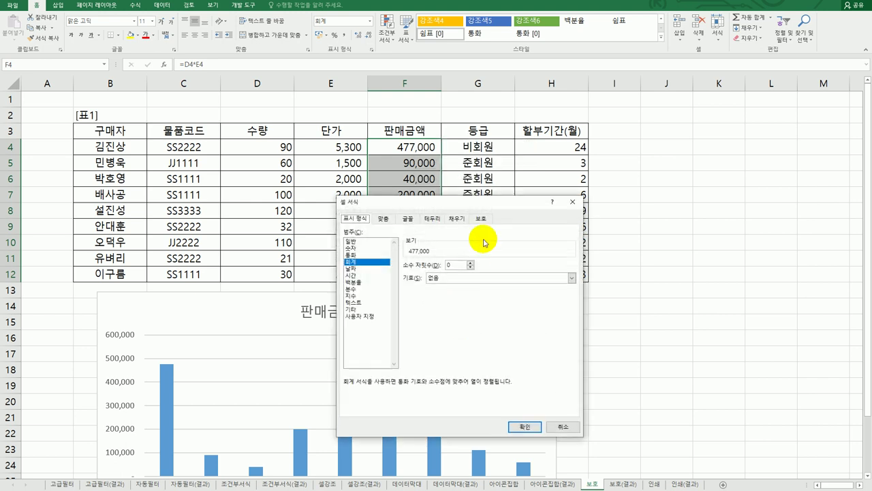
left_click_drag(488, 211, 662, 149)
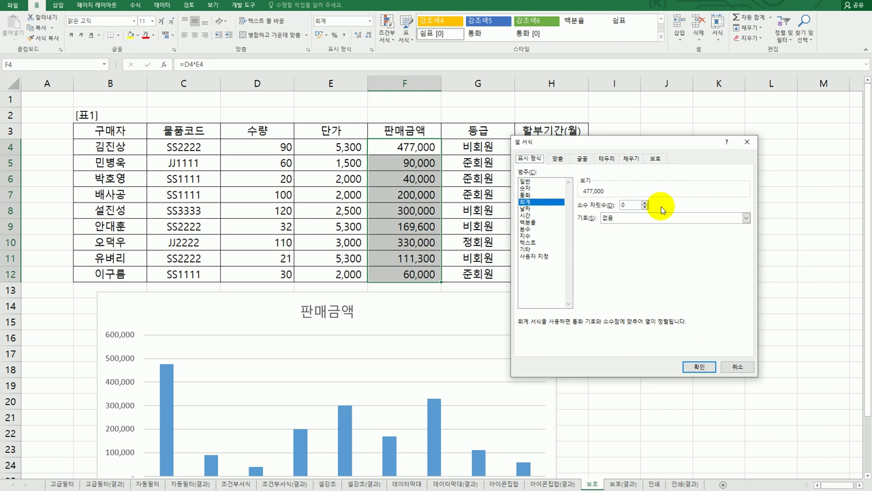
left_click(659, 160)
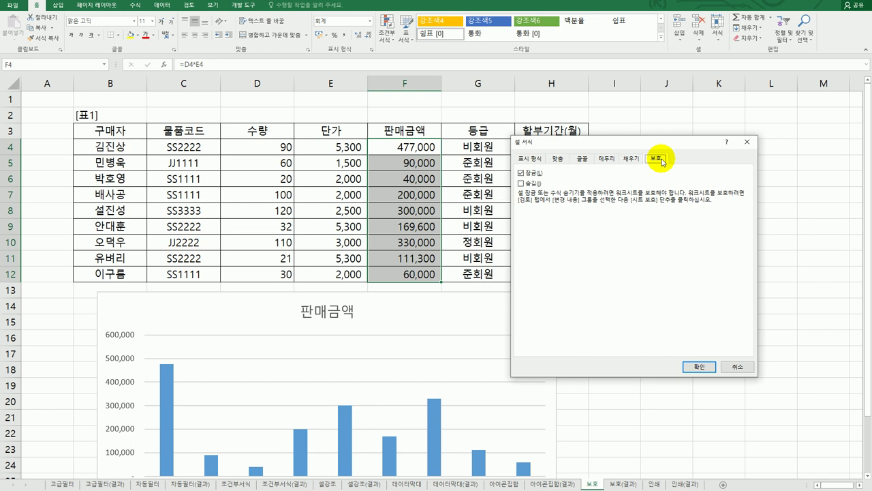
left_click(533, 185)
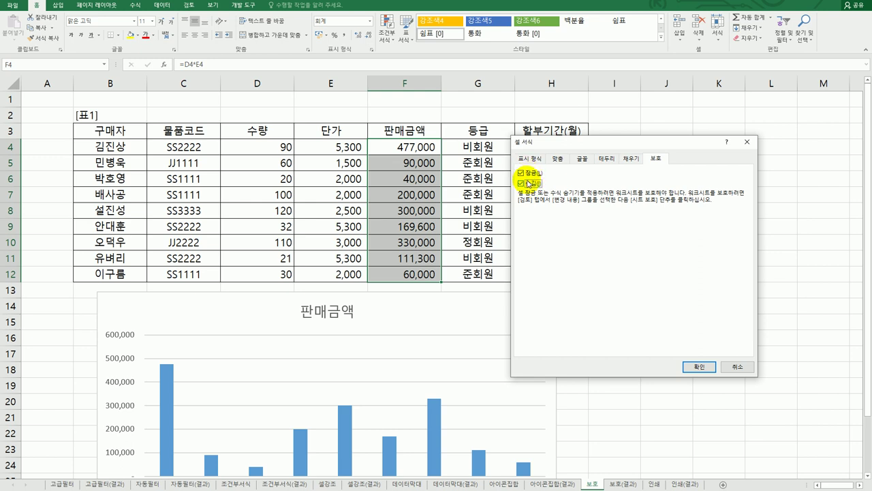
left_click(703, 367)
left_click(708, 367)
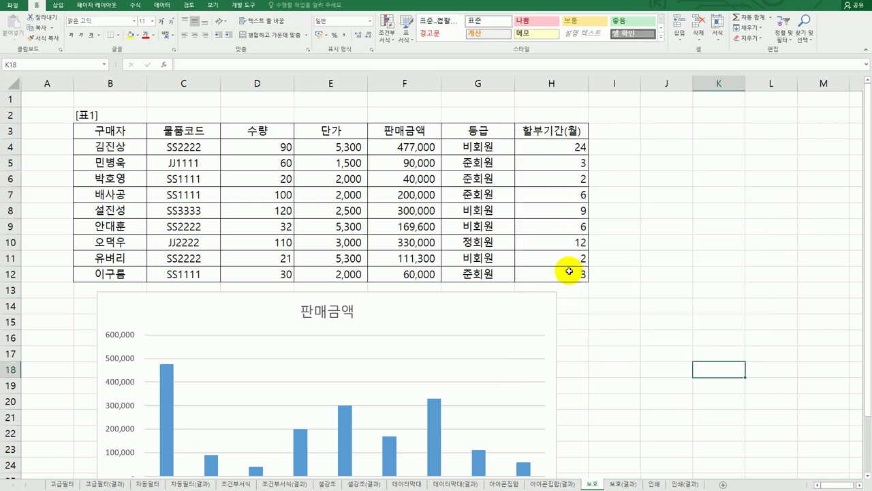
- Inspect the formulas in the 판매금액 cells F4, F6, F8 and F10
left_click(428, 150)
left_click(417, 178)
left_click(407, 208)
left_click(413, 242)
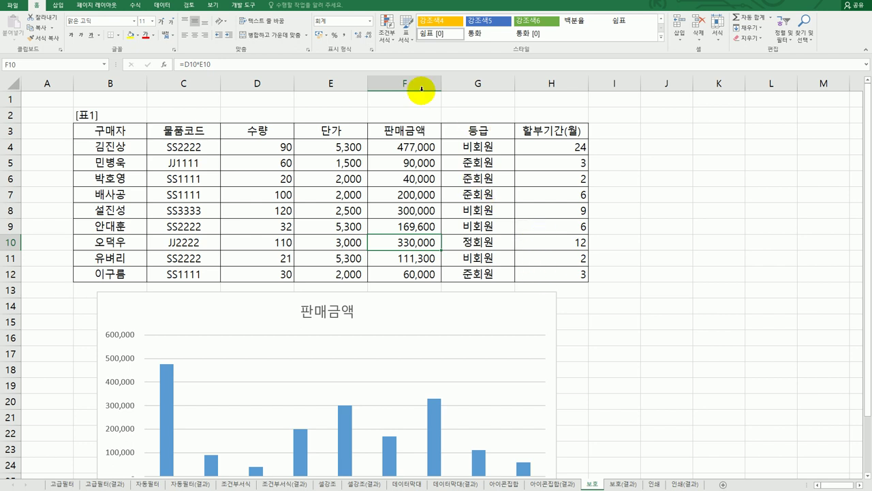
left_click(189, 6)
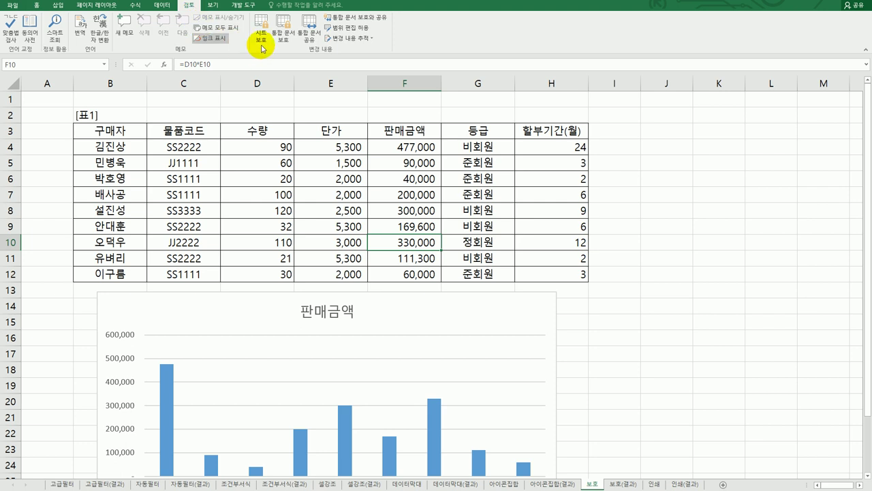
left_click(716, 319)
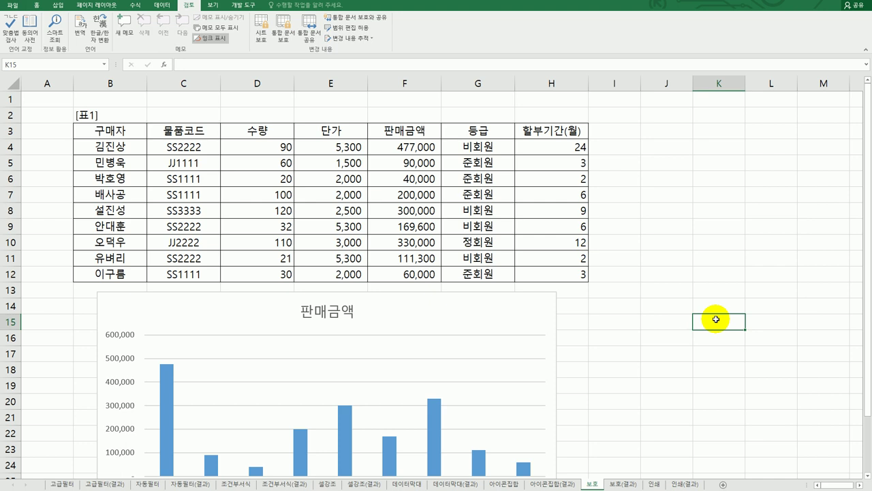
- Check the 잠금 (Locked) setting in the properties of the 판매금액 chart area
scroll(716, 319, "down", 2)
left_click(513, 227)
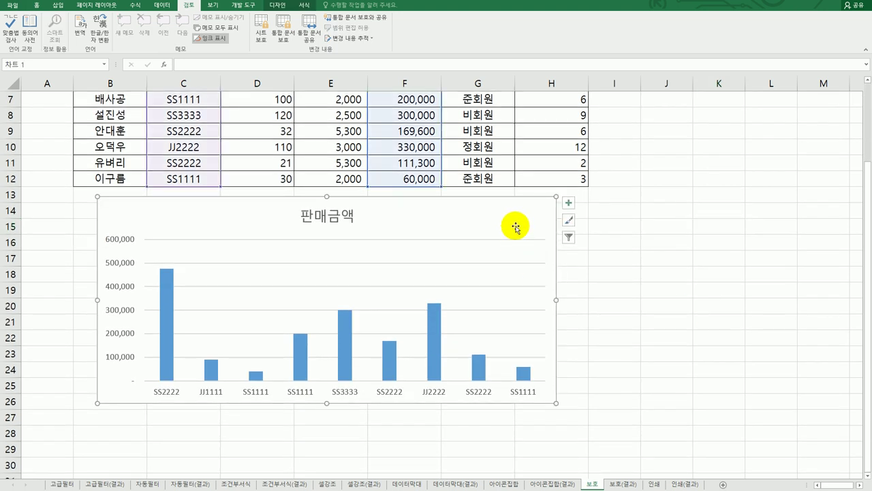
right_click(515, 228)
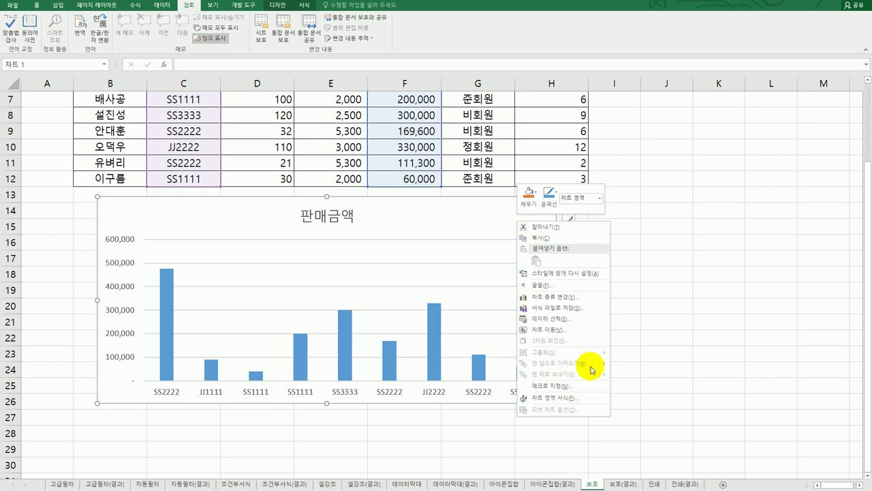
left_click(575, 398)
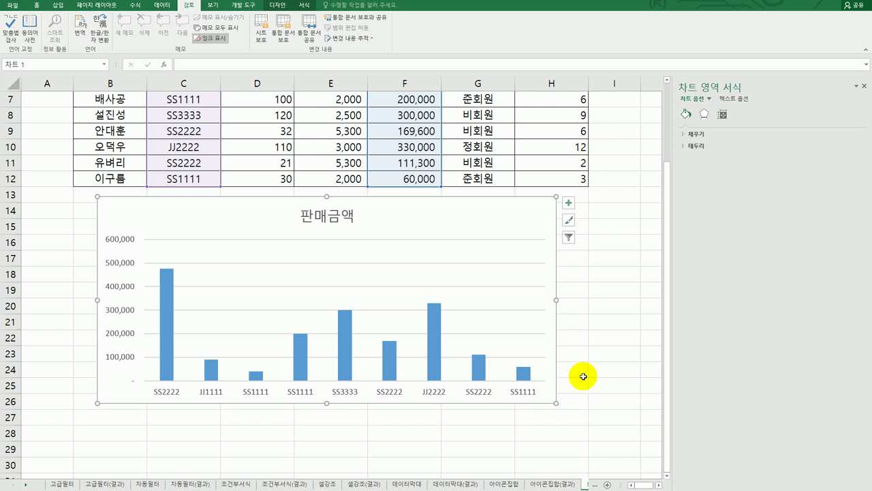
left_click(723, 123)
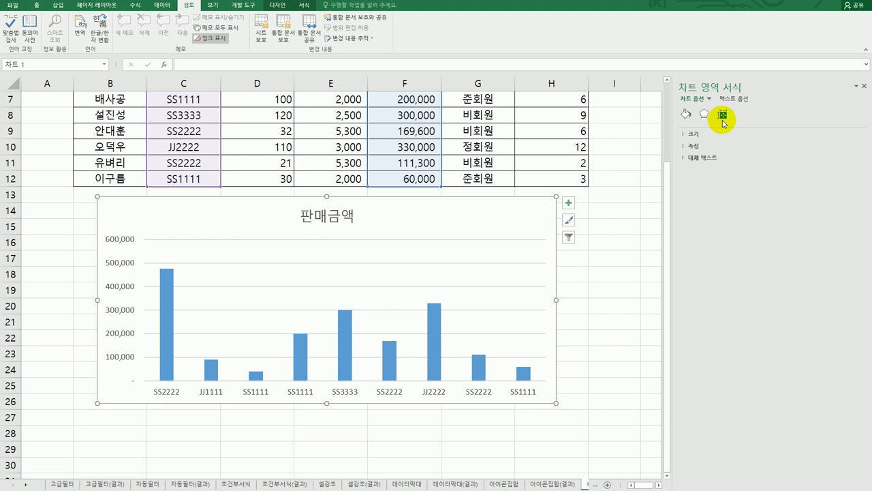
left_click(701, 146)
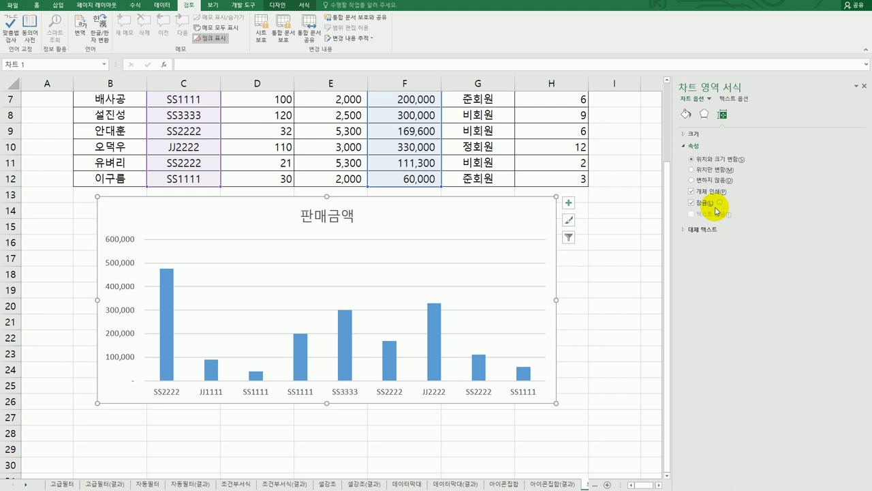
left_click(630, 323)
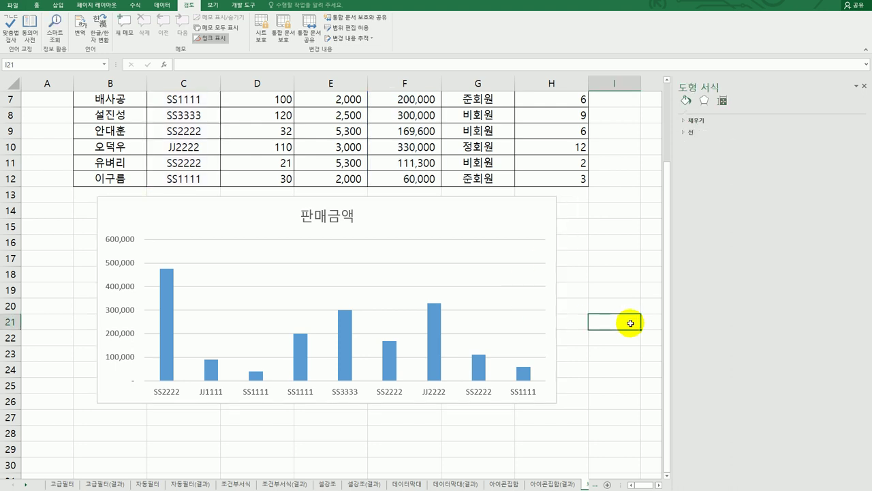
- Protect the sheet without a password, allowing selection of locked cells, selection of unlocked cells, and sorting (정렬)
scroll(631, 323, "up", 2)
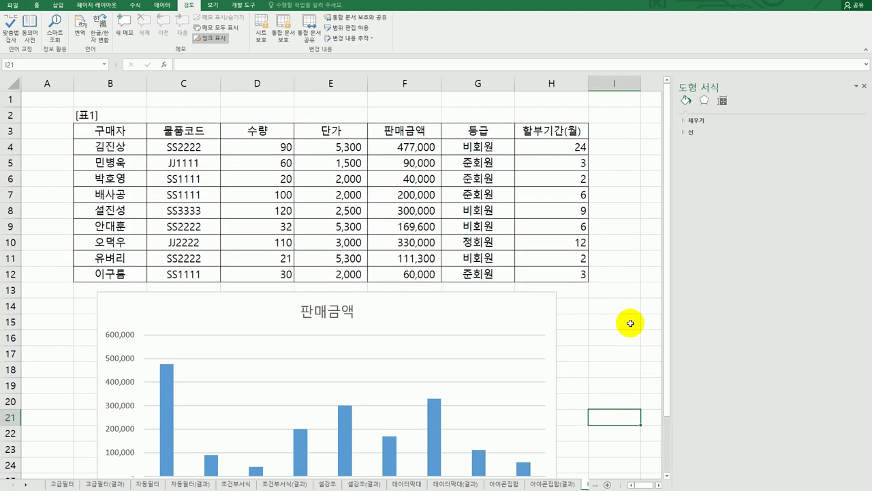
left_click(260, 30)
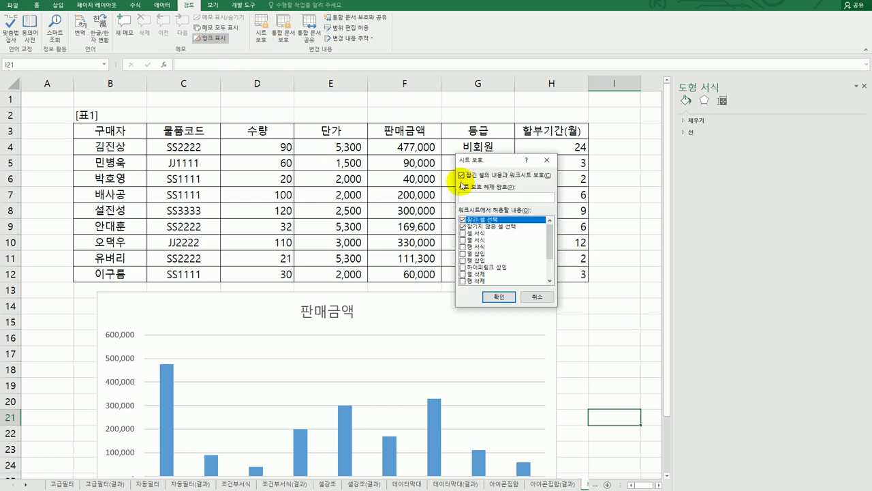
left_click_drag(486, 165, 478, 155)
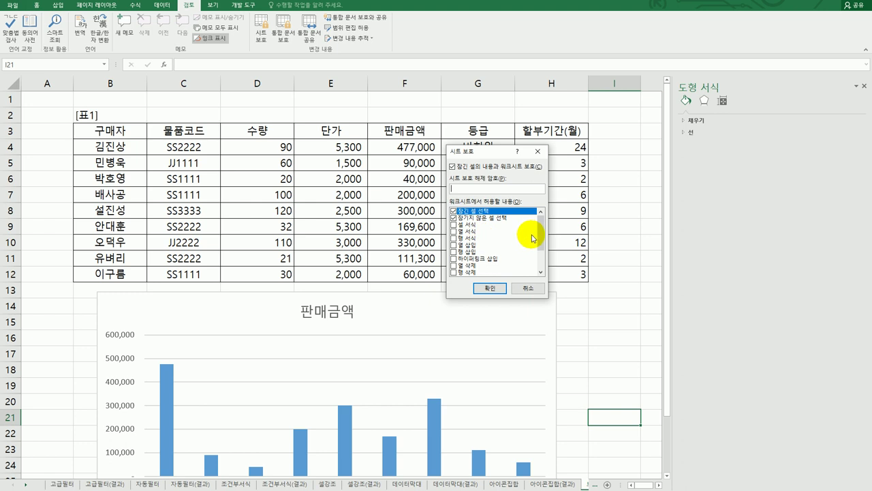
left_click_drag(540, 235, 541, 251)
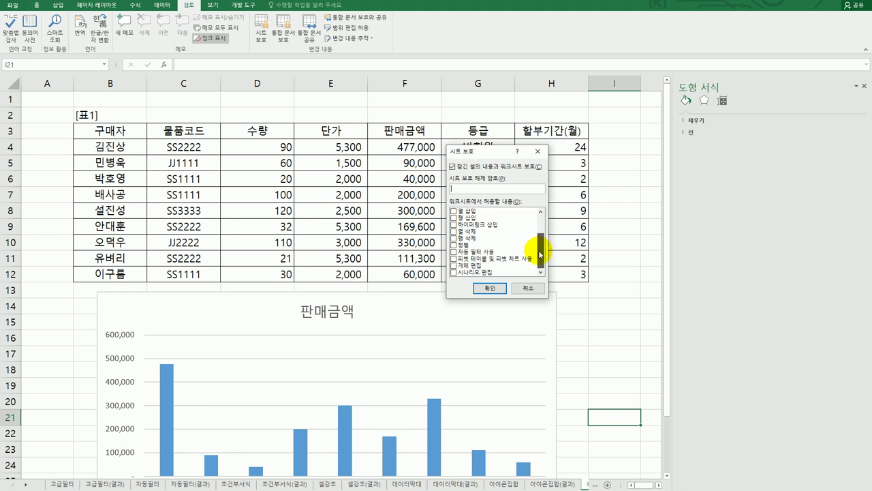
left_click(454, 245)
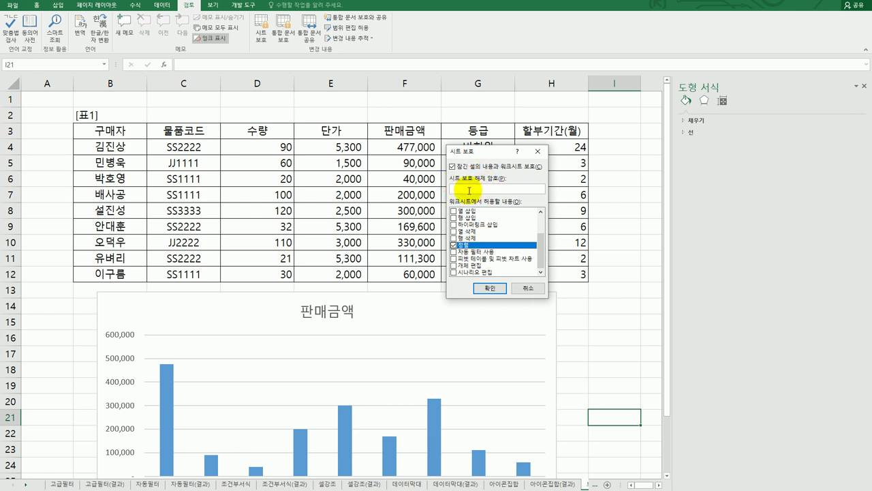
left_click_drag(541, 243, 543, 229)
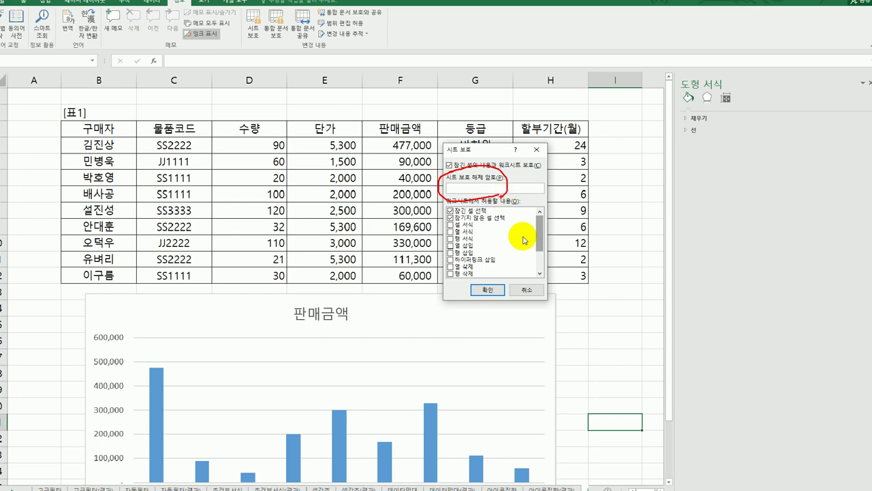
left_click(491, 288)
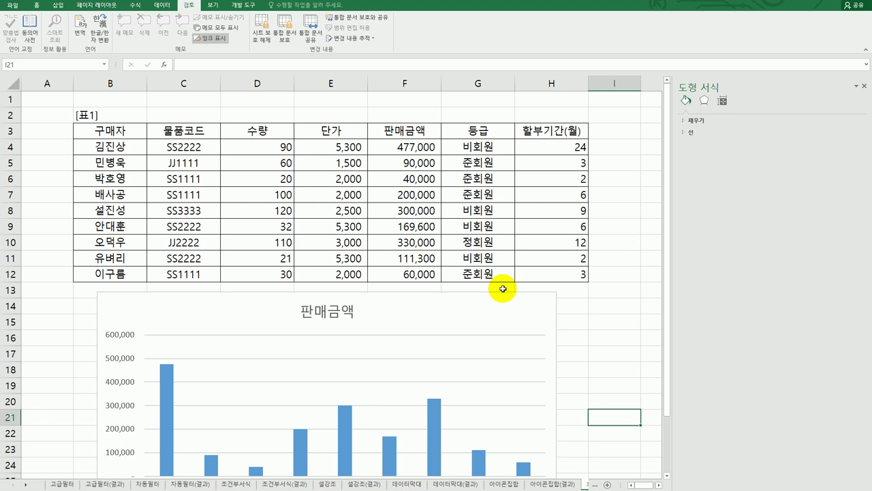
- Show the sheet in page break preview at 100% zoom
left_click(213, 6)
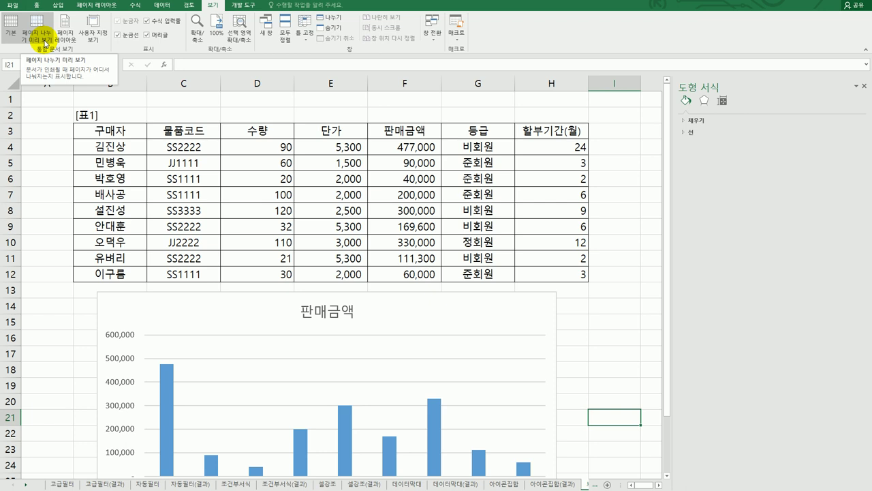
left_click(46, 43)
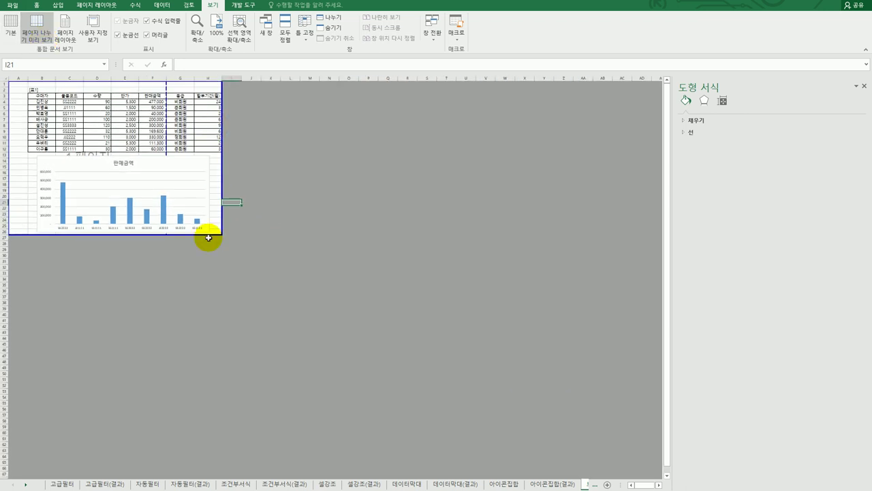
left_click(214, 36)
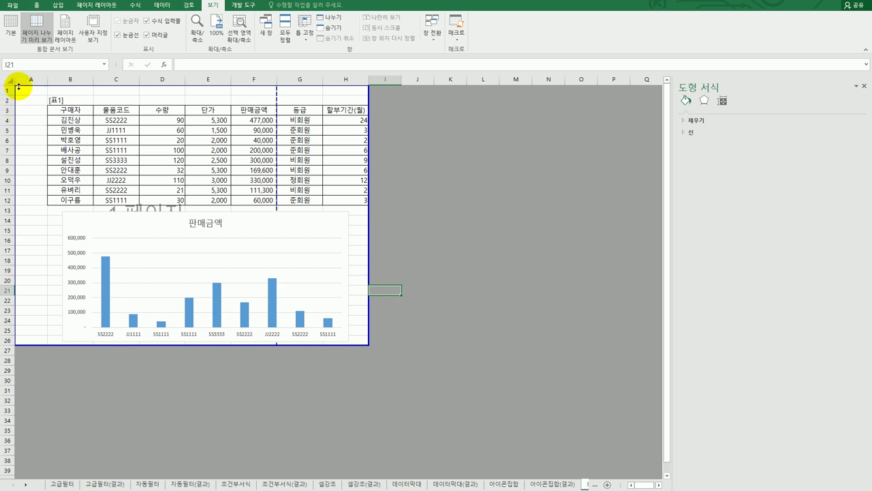
- Adjust the print area to B2:H26 and move the page break to the end of column H so everything prints on one page
left_click_drag(19, 86, 19, 96)
left_click_drag(45, 121, 48, 109)
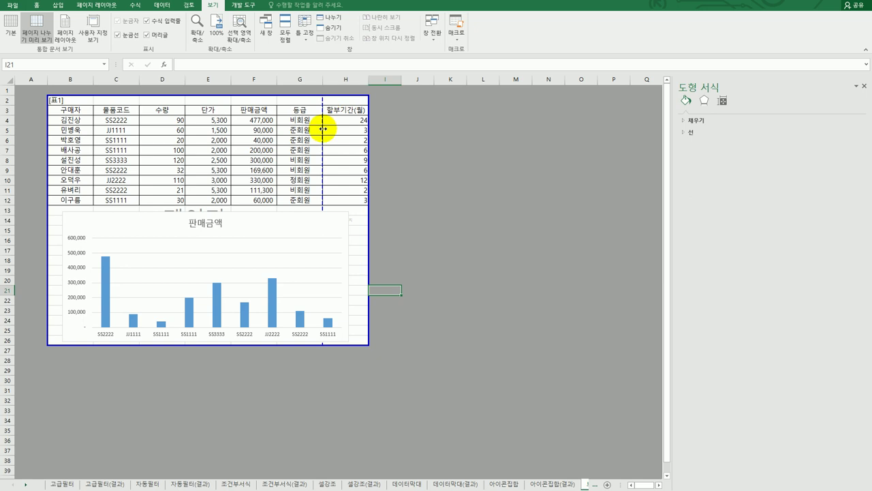
left_click_drag(384, 128, 384, 128)
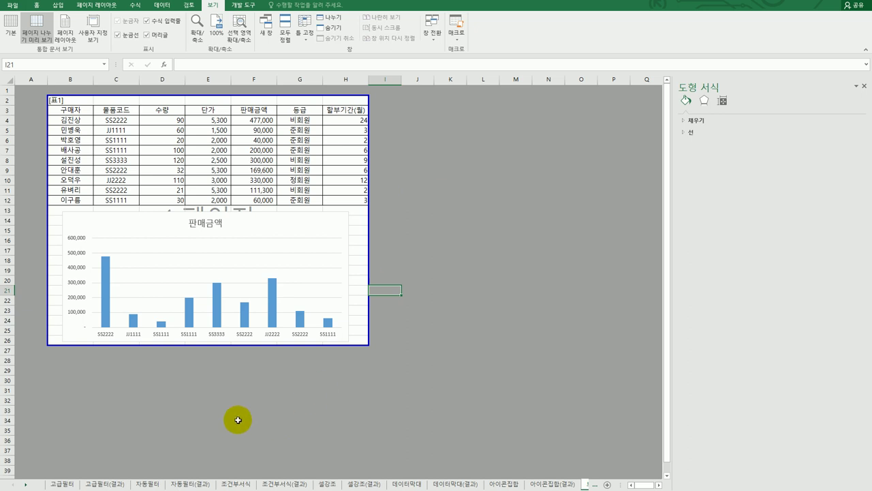
- Compare the finished layout with the 보호(결과) sheet, and return to the 보호 sheet
left_click(25, 483)
left_click(25, 483)
left_click(25, 483)
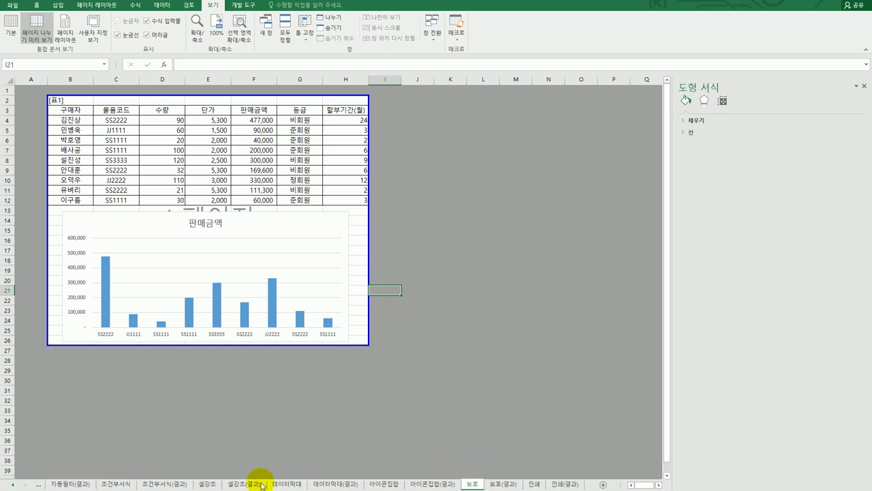
left_click(498, 484)
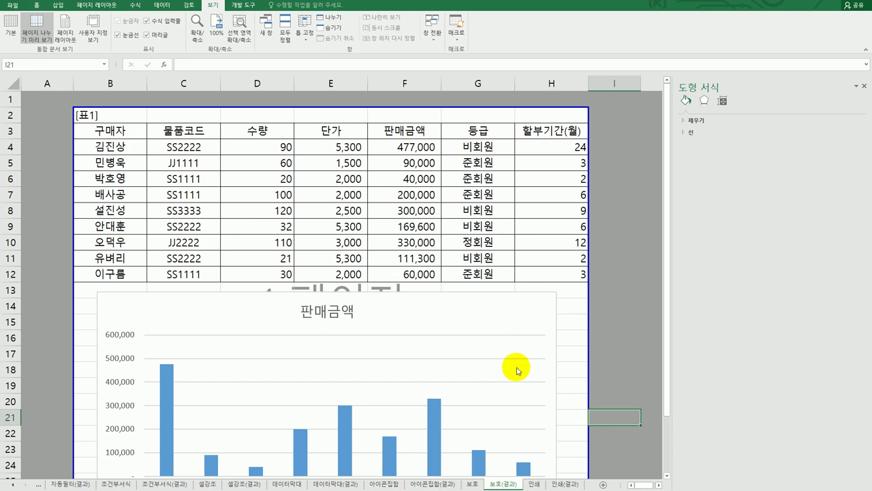
left_click(471, 484)
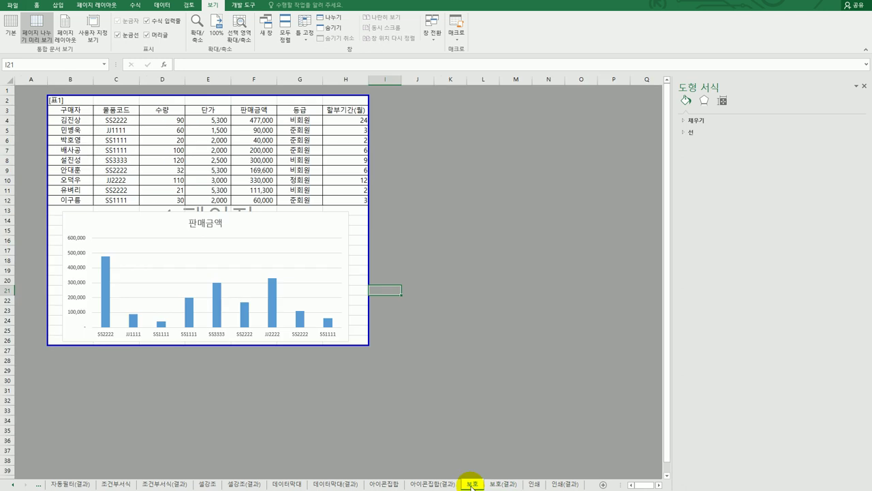